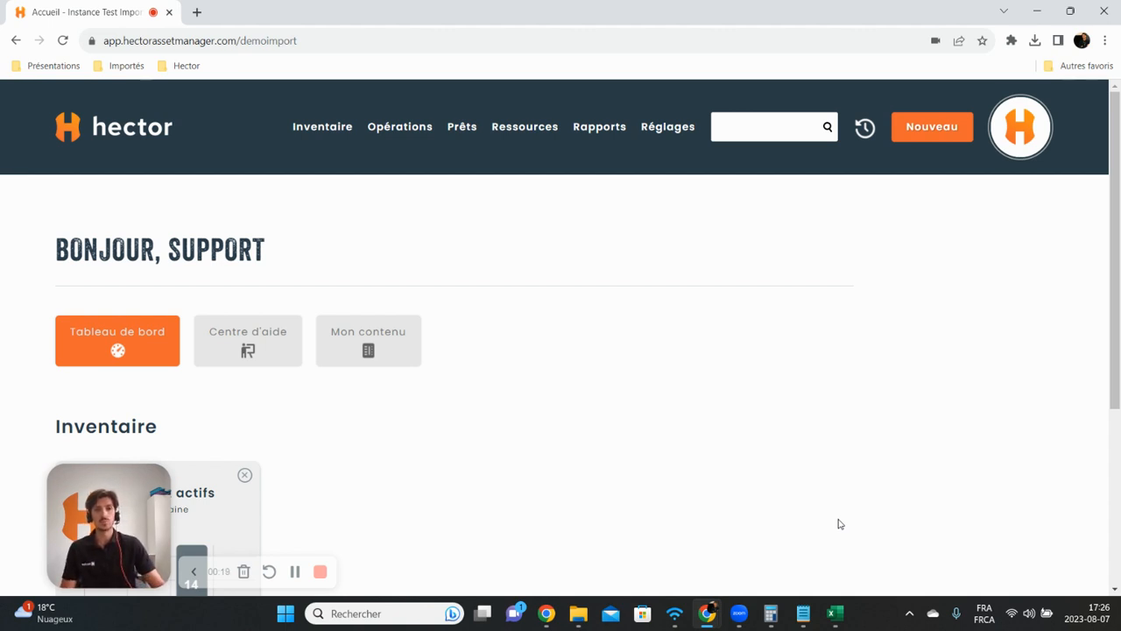
Step: Start a new attribute from the Attributs settings and set its entity to Actif
click(670, 133)
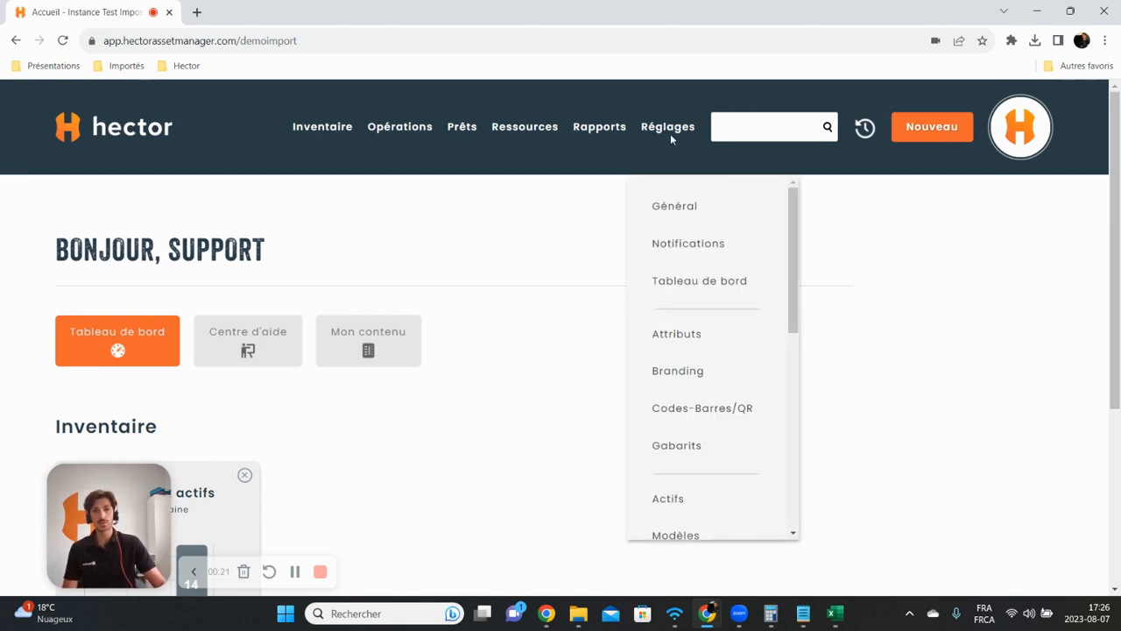
click(676, 339)
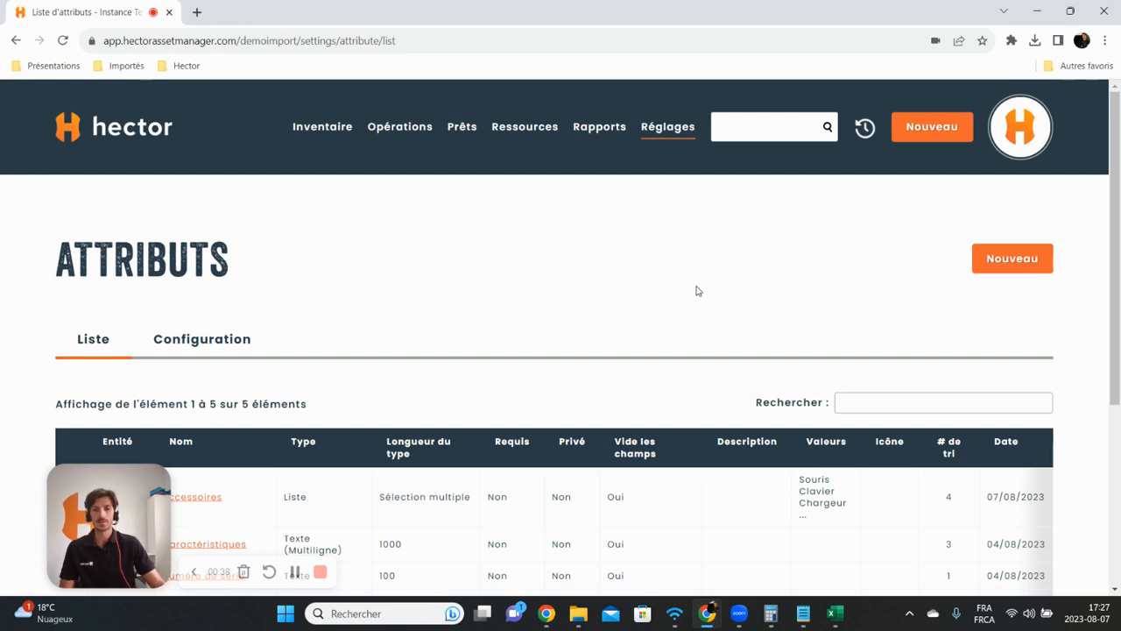
click(1009, 265)
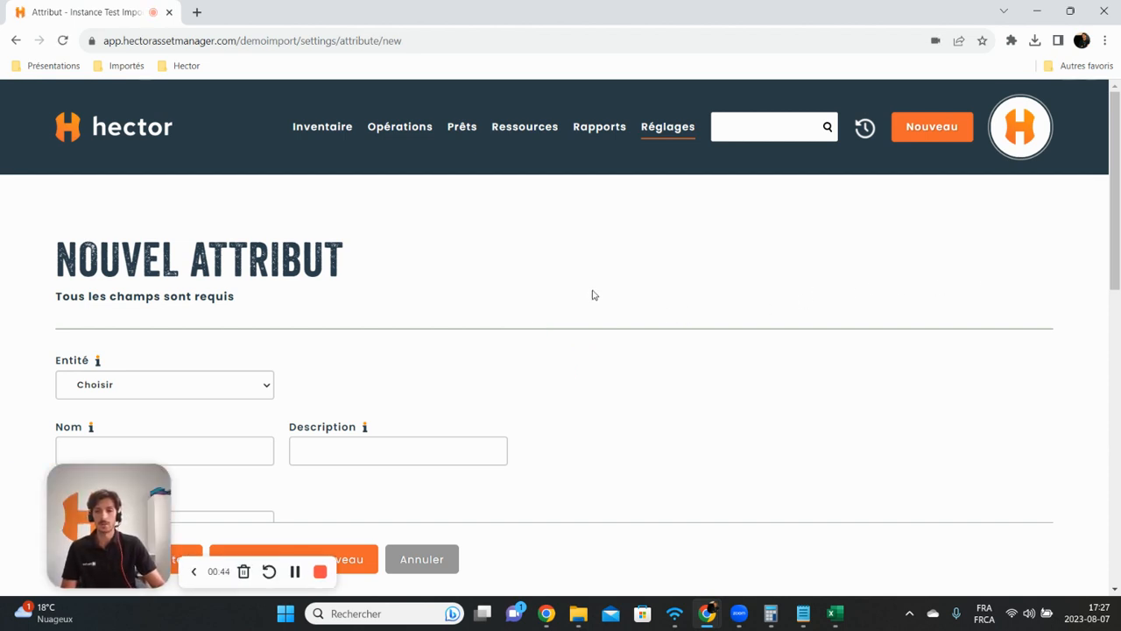
scroll(578, 296, down, 2)
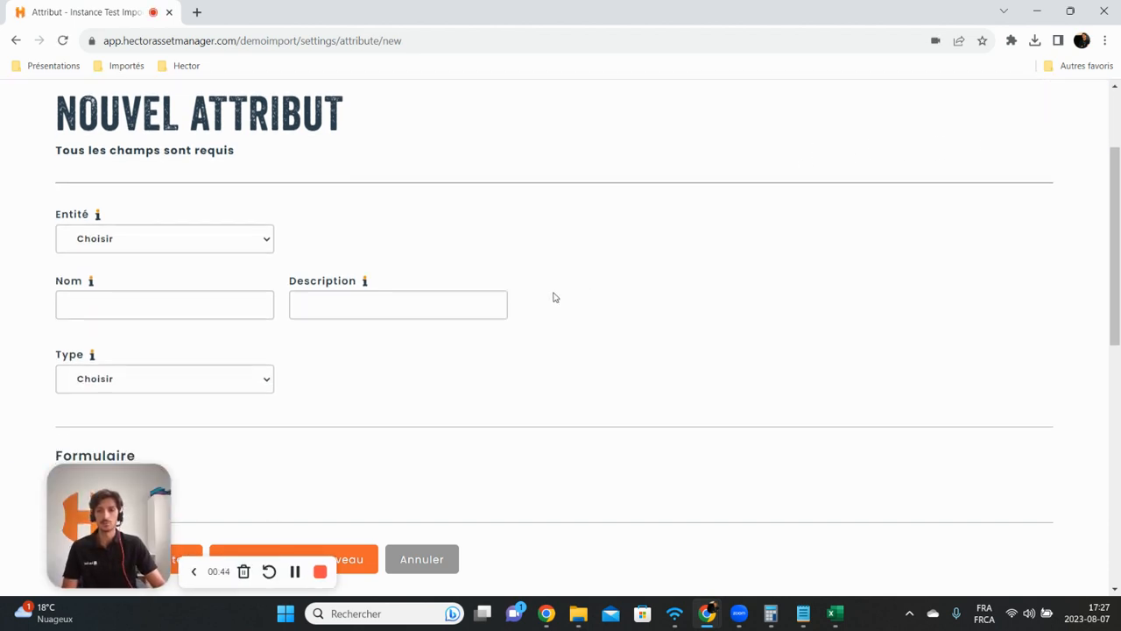
click(229, 246)
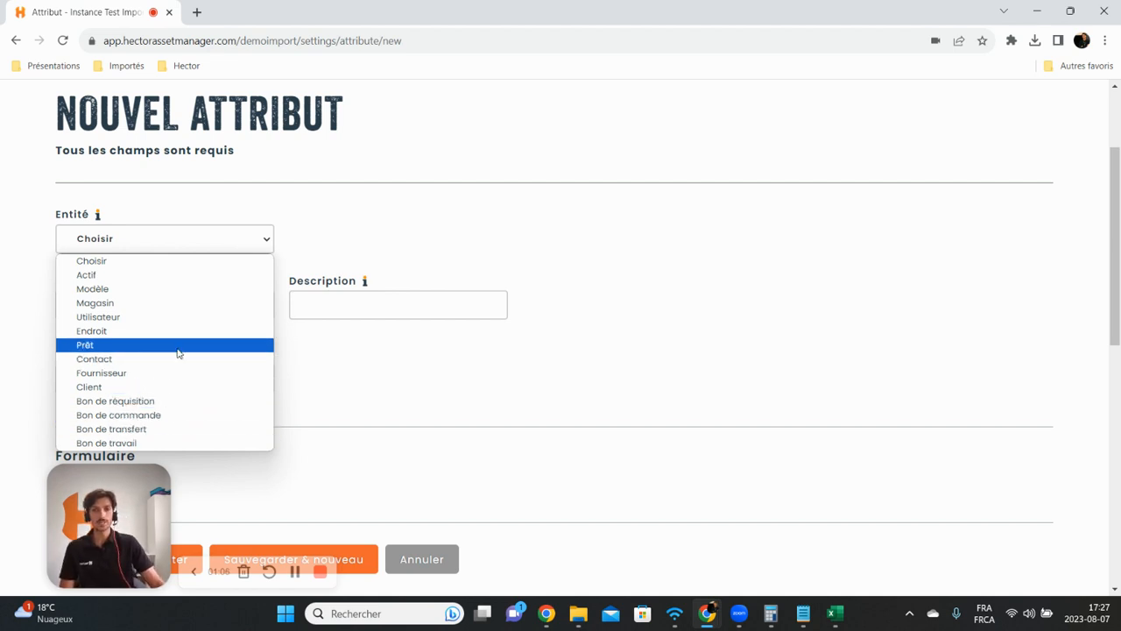
click(165, 275)
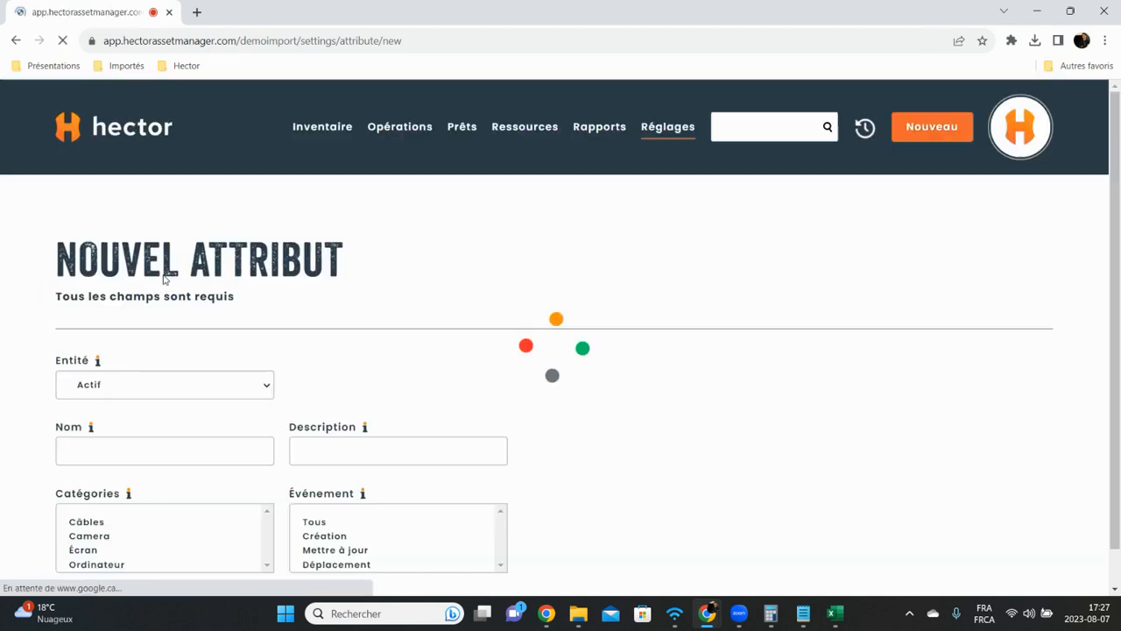
Step: Name the attribute Garantie and apply it to all categories
click(147, 297)
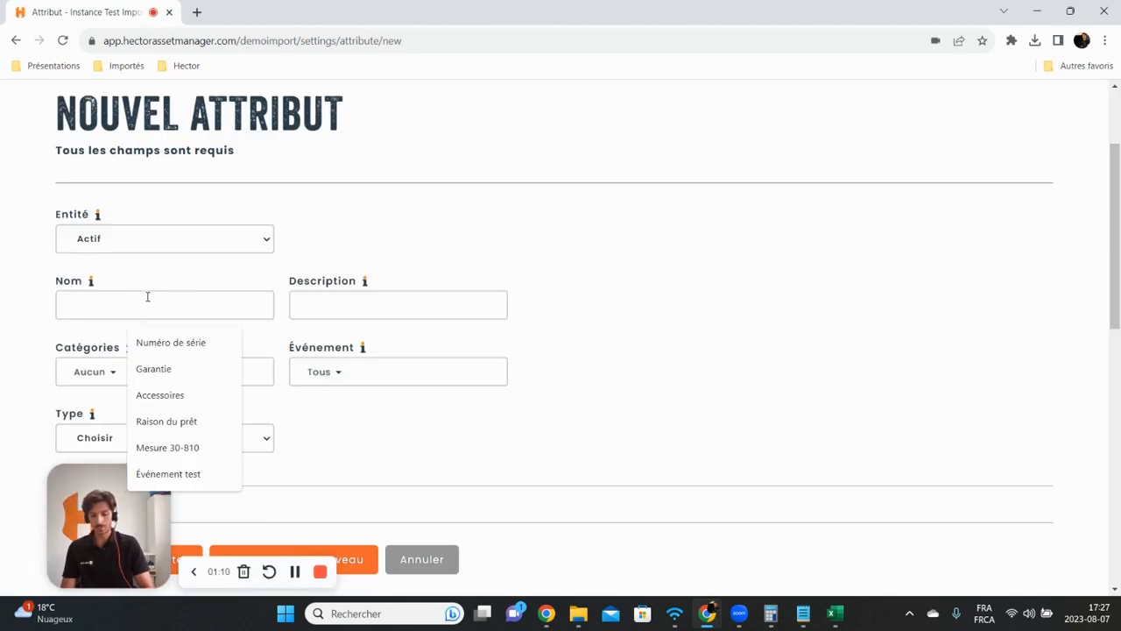
text(Garantie)
scroll(145, 298, down, 1)
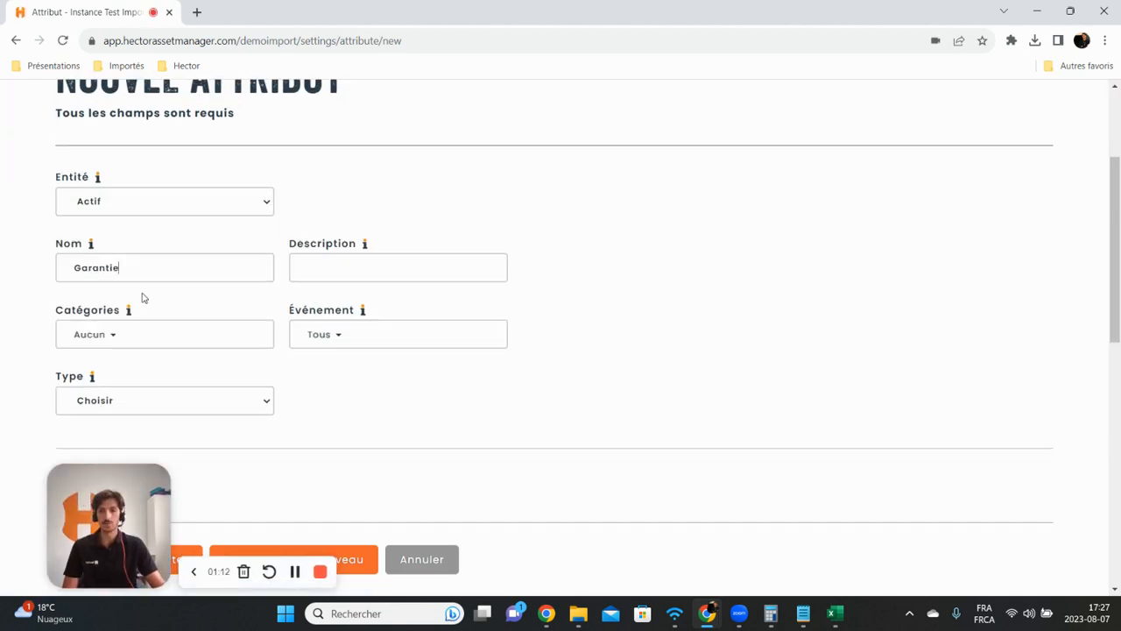
scroll(145, 298, down, 1)
click(143, 296)
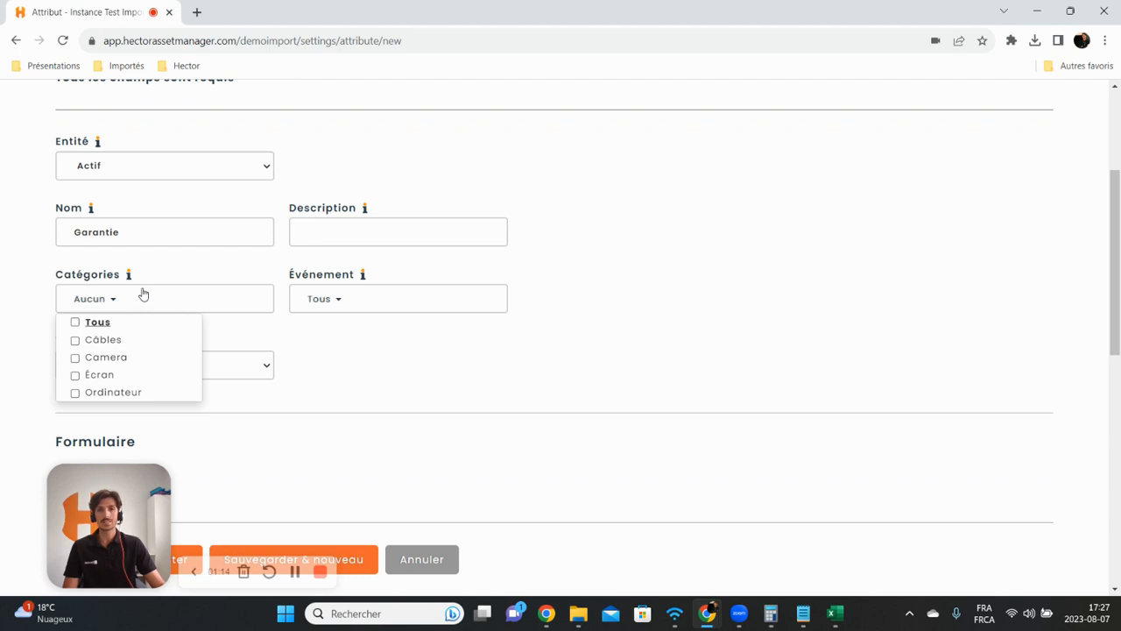
click(76, 321)
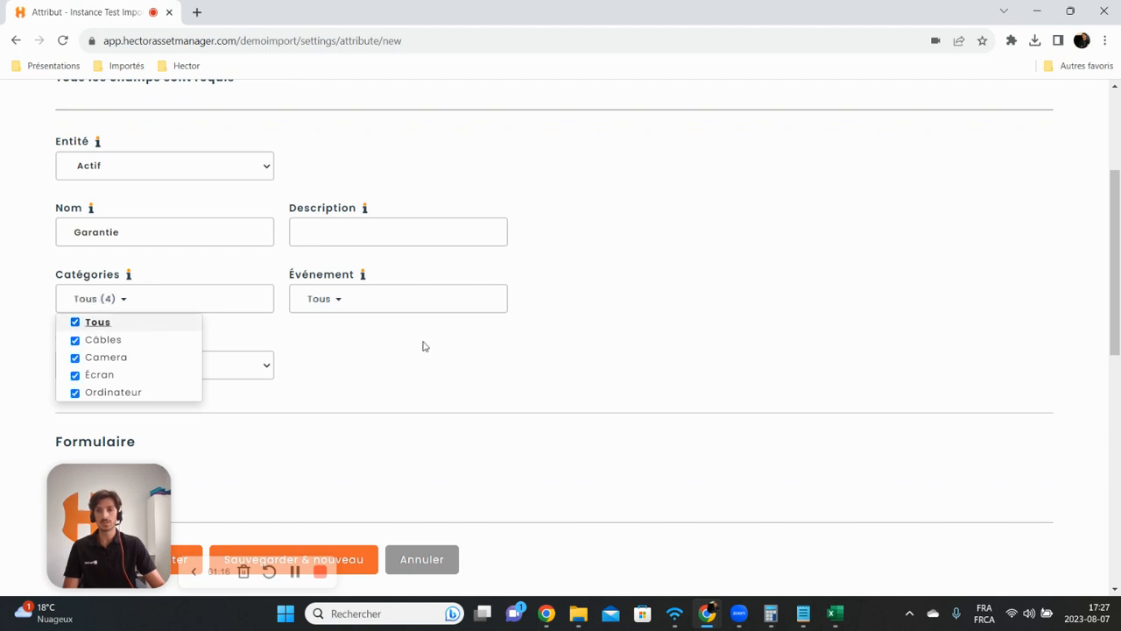
click(422, 346)
Step: Set the attribute type to Laps de temps and the date to use to Date d'acquisition
scroll(413, 339, down, 4)
click(233, 229)
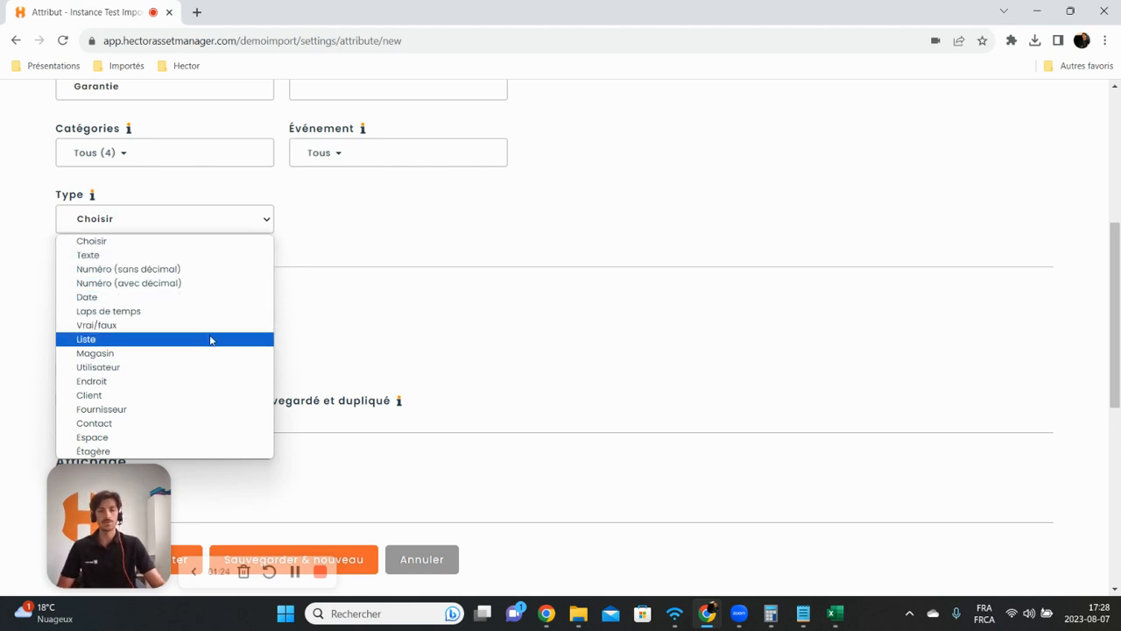
click(172, 313)
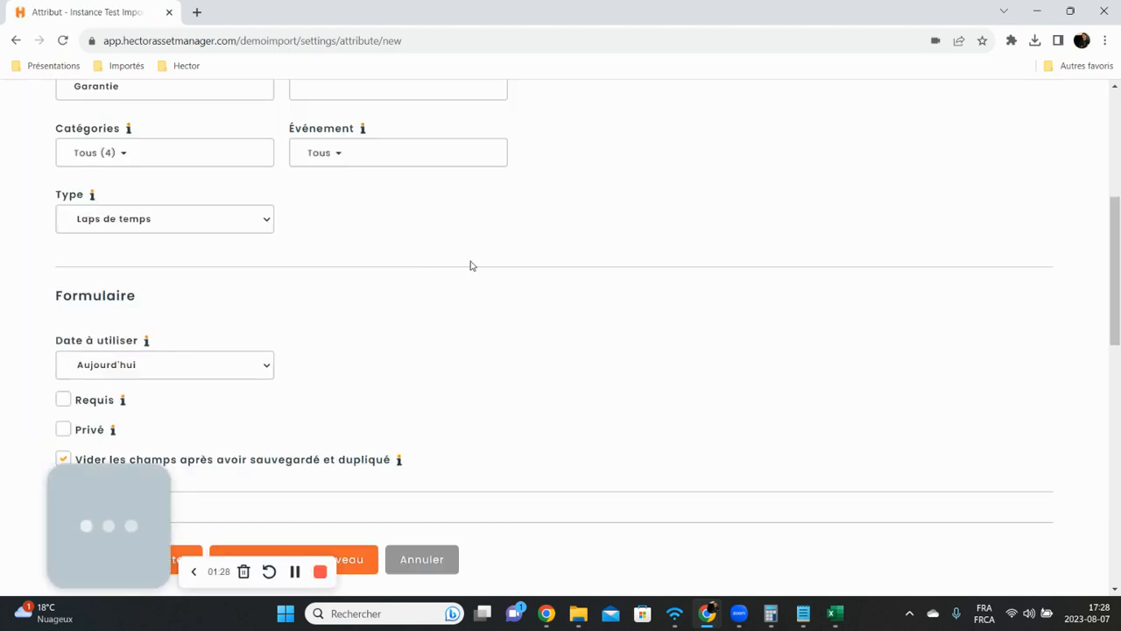
scroll(471, 261, down, 2)
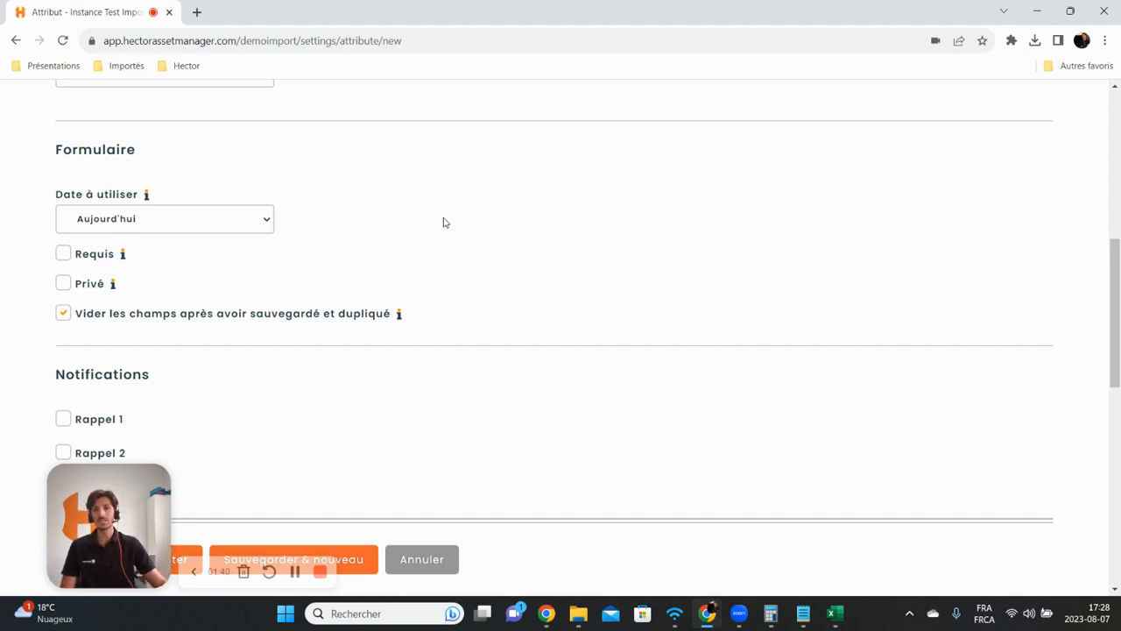
click(210, 225)
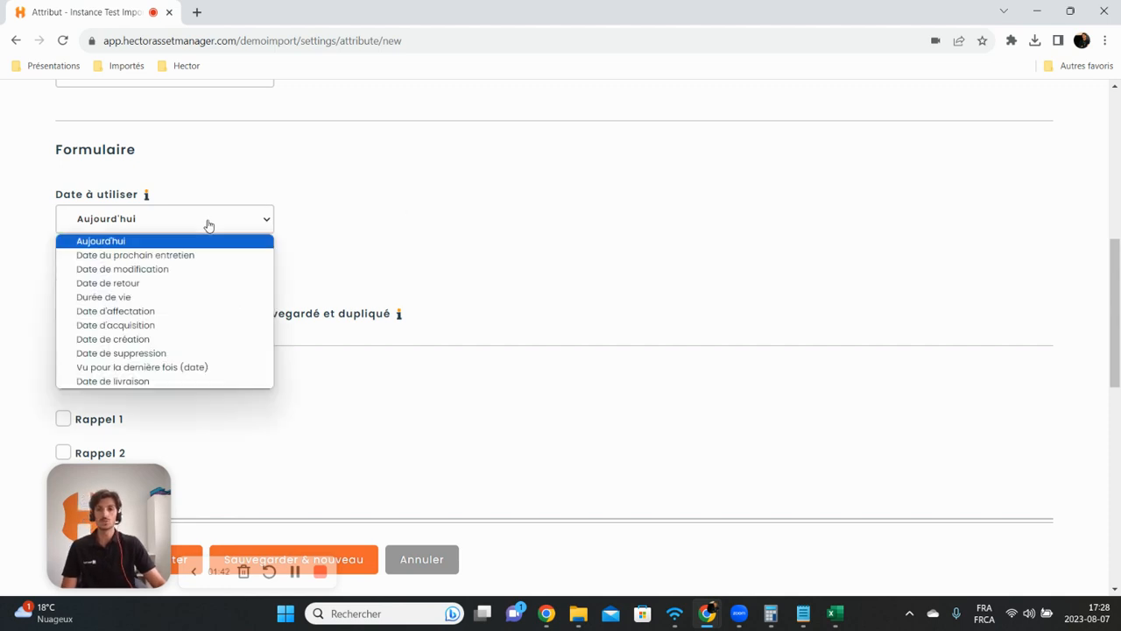
click(159, 326)
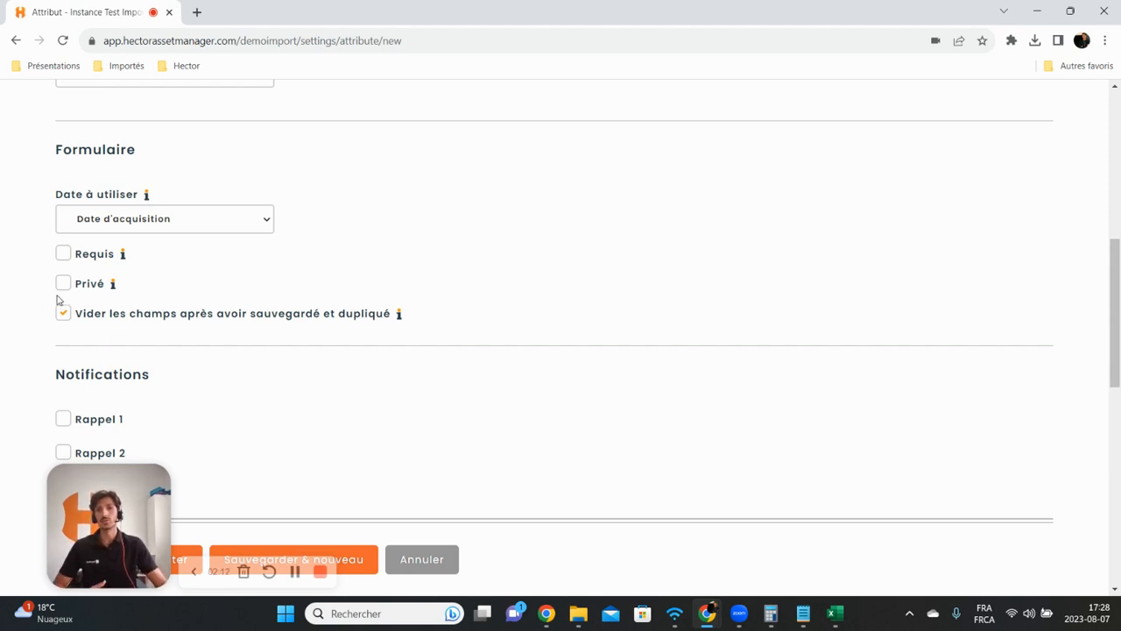
scroll(408, 249, down, 3)
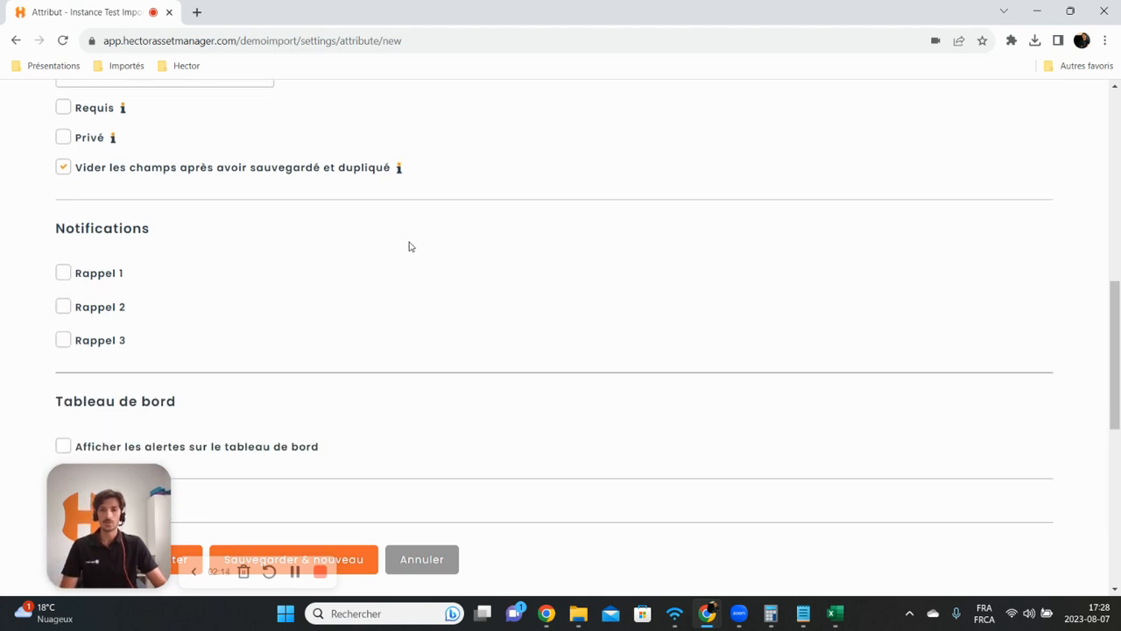
scroll(401, 240, up, 1)
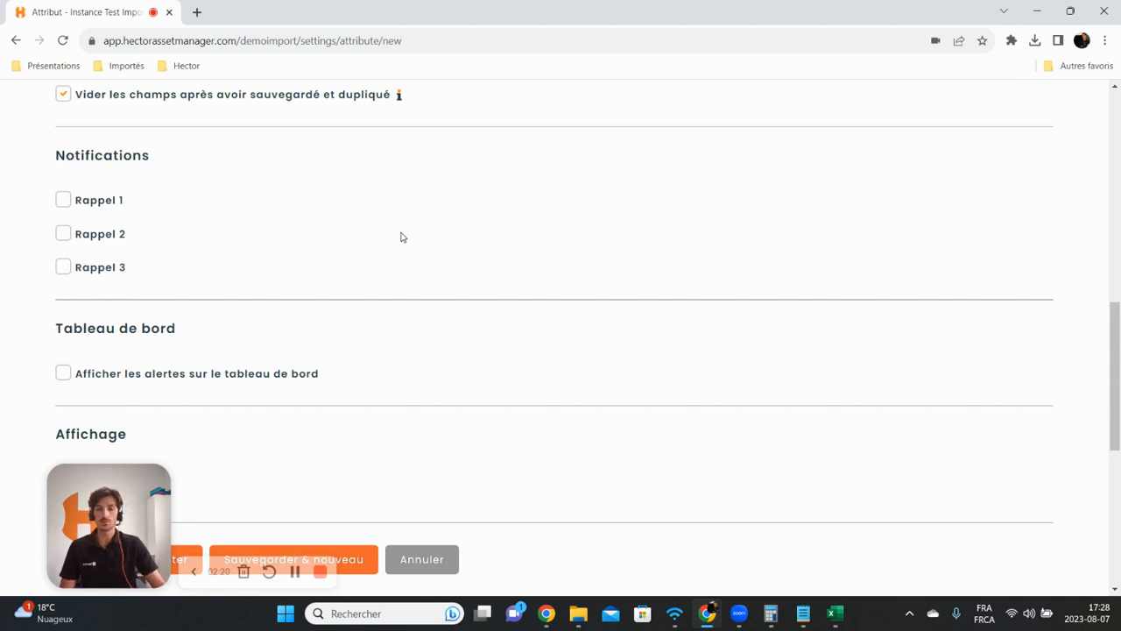
click(62, 204)
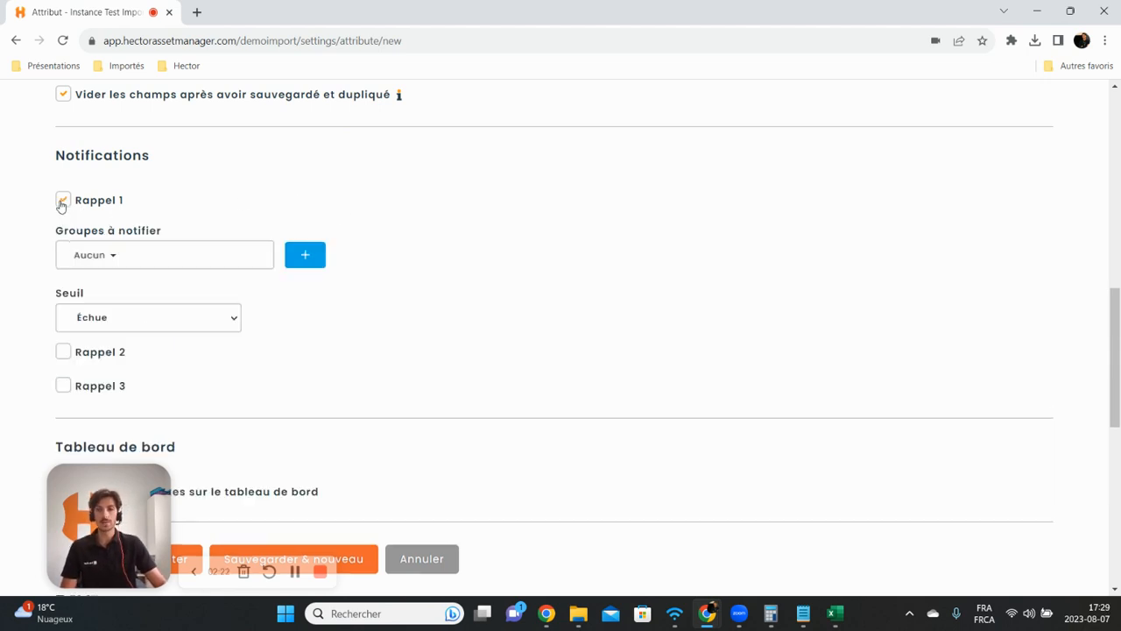
click(111, 258)
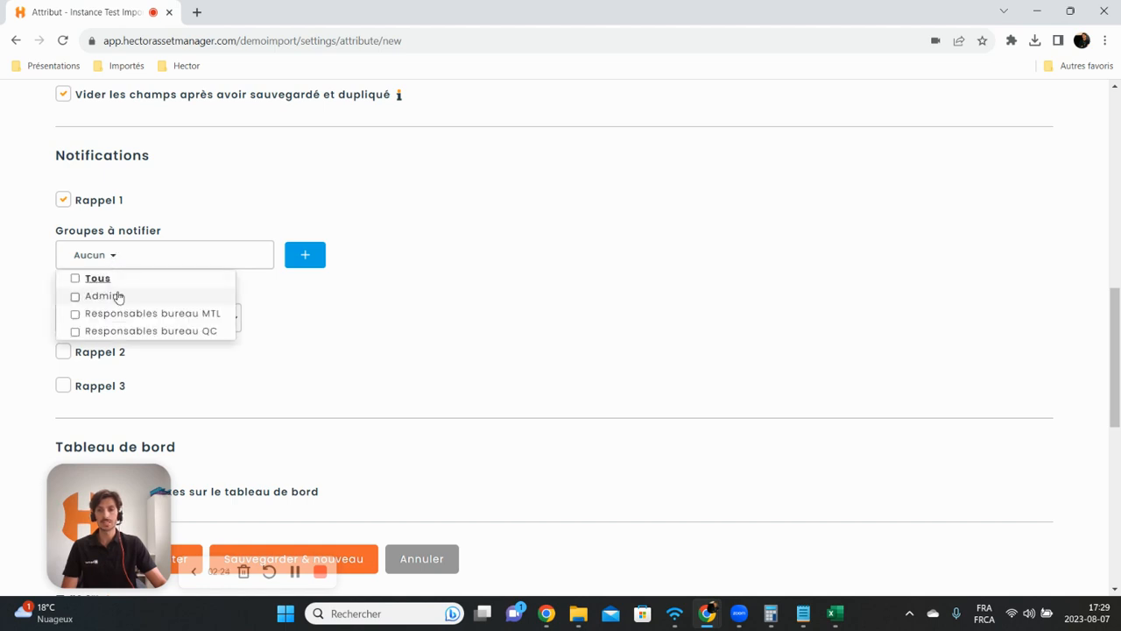
click(113, 258)
click(125, 318)
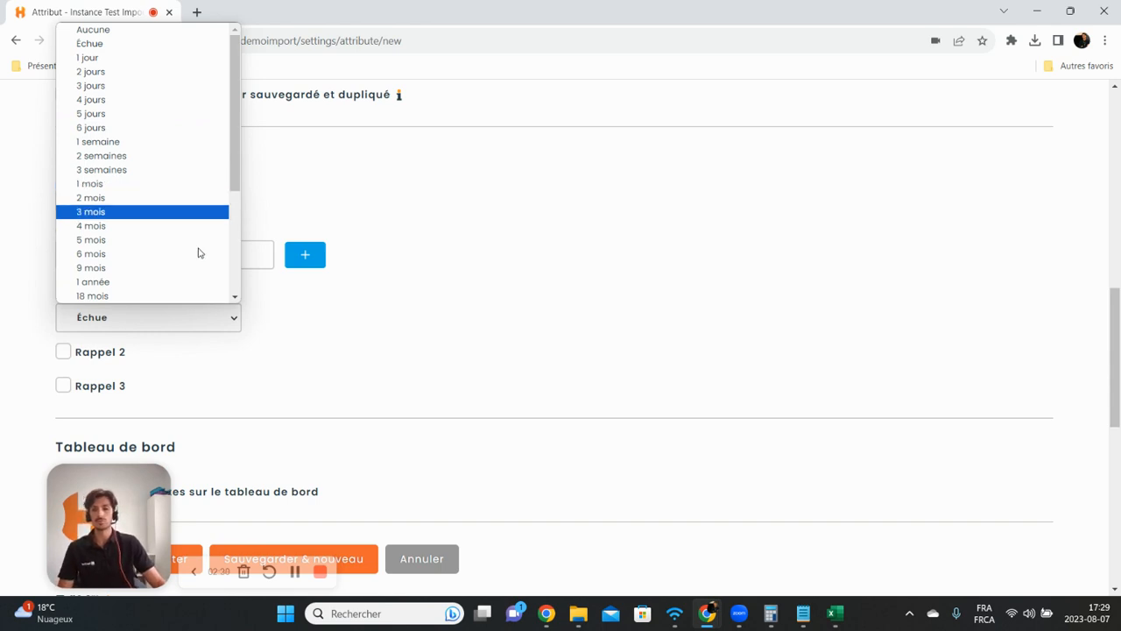
click(355, 360)
click(63, 203)
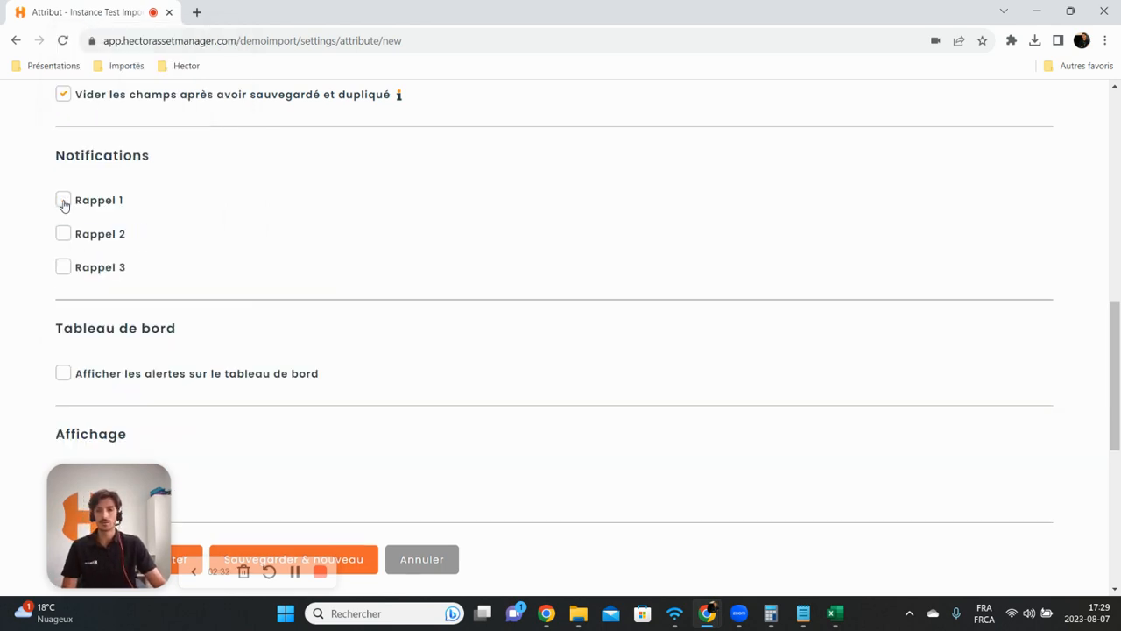
Step: Save the new Garantie attribute
scroll(62, 200, down, 2)
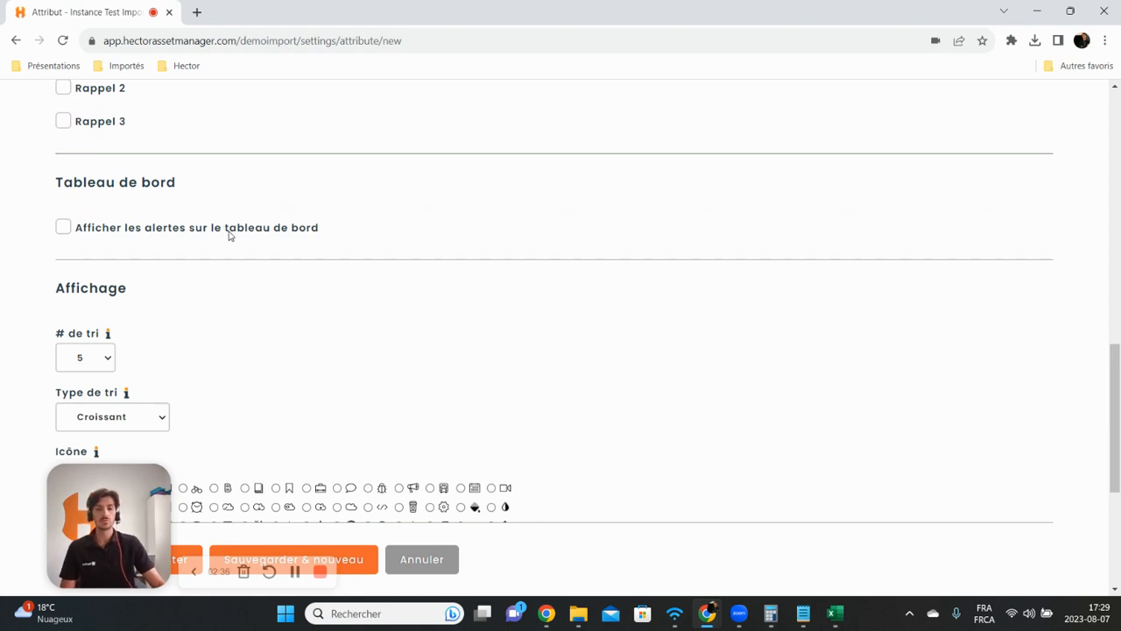
scroll(267, 232, down, 3)
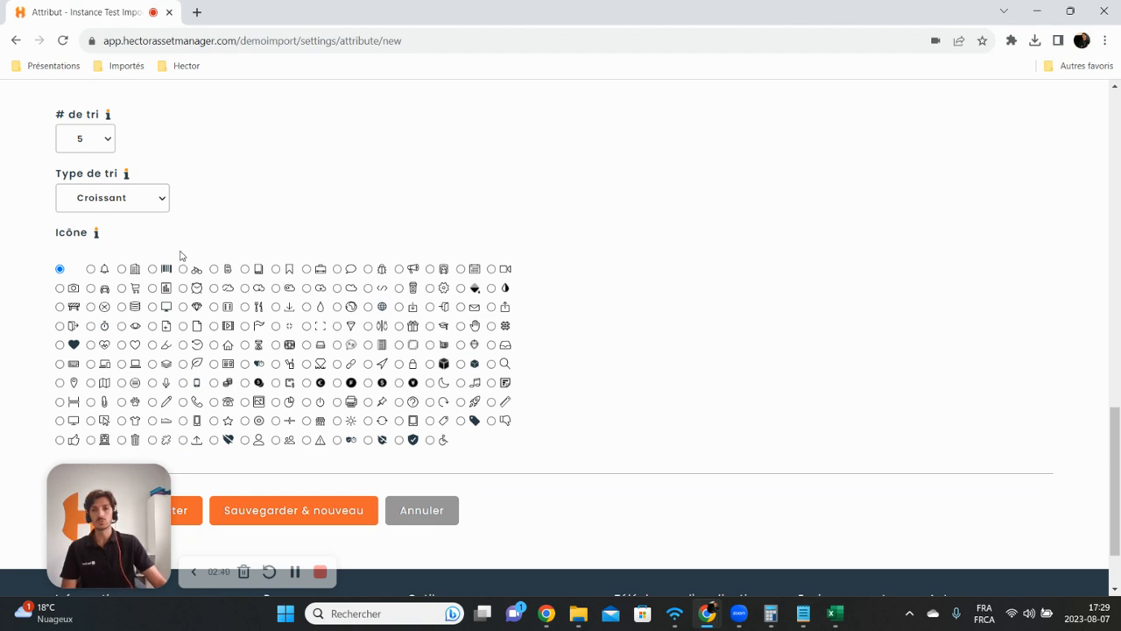
click(191, 515)
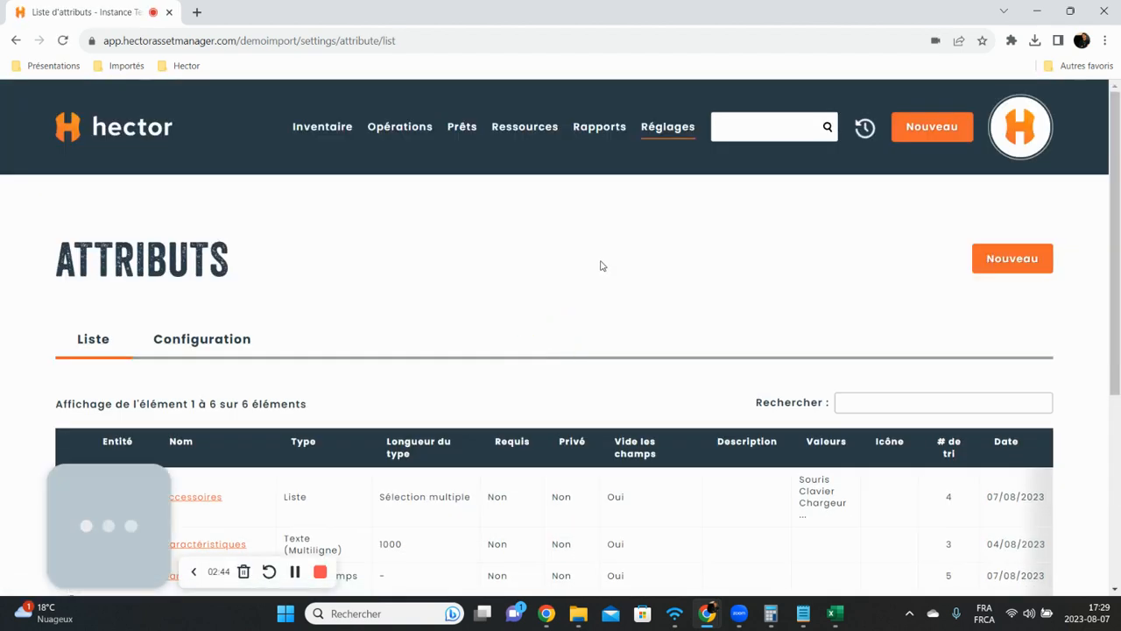
Step: Open the HP Elitebook Portable 15' asset for editing from the recent items
scroll(601, 266, down, 3)
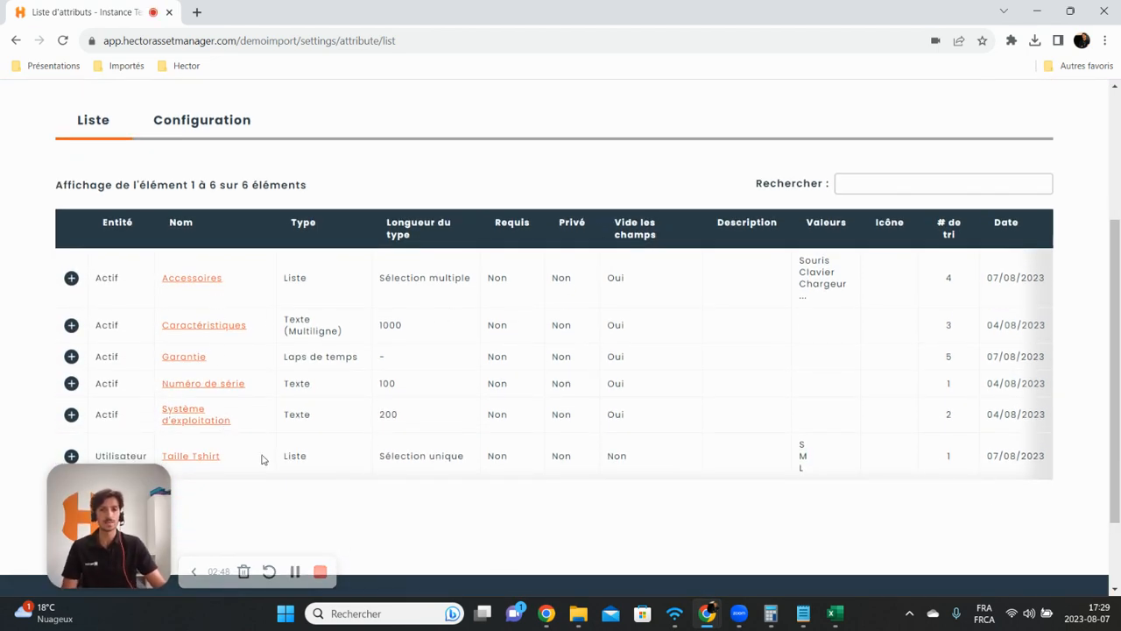
scroll(528, 250, up, 3)
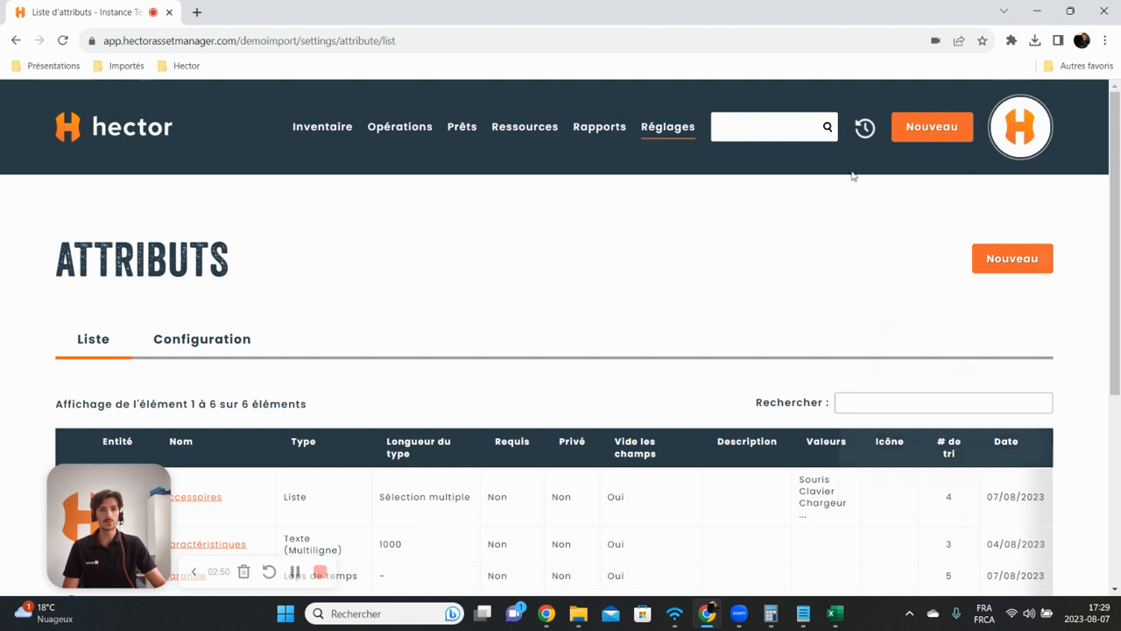
click(864, 130)
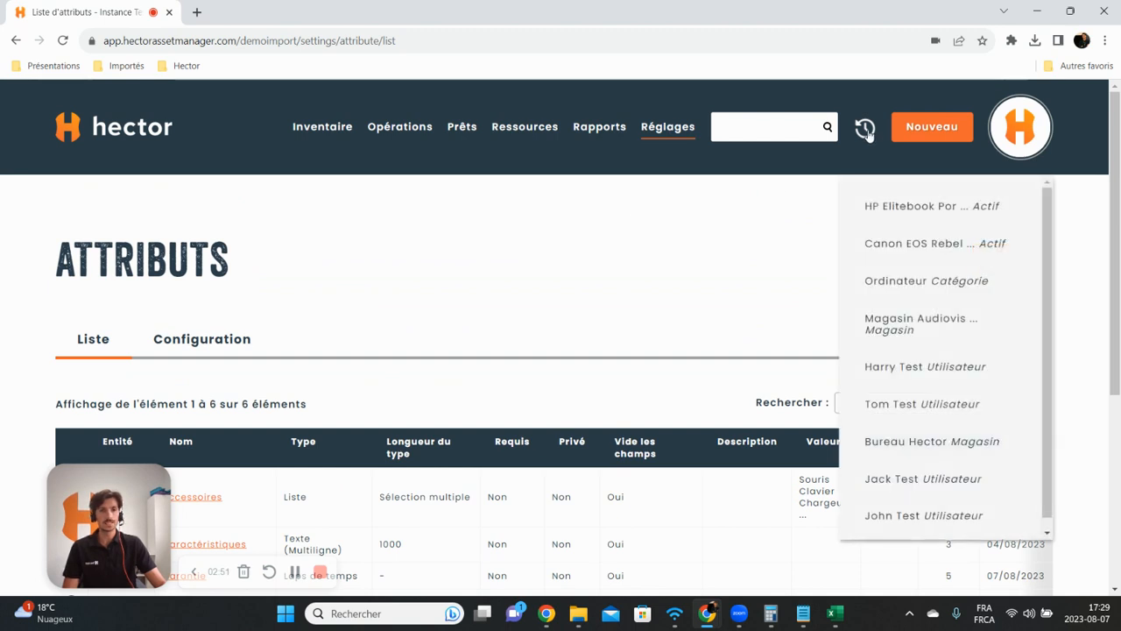
click(881, 207)
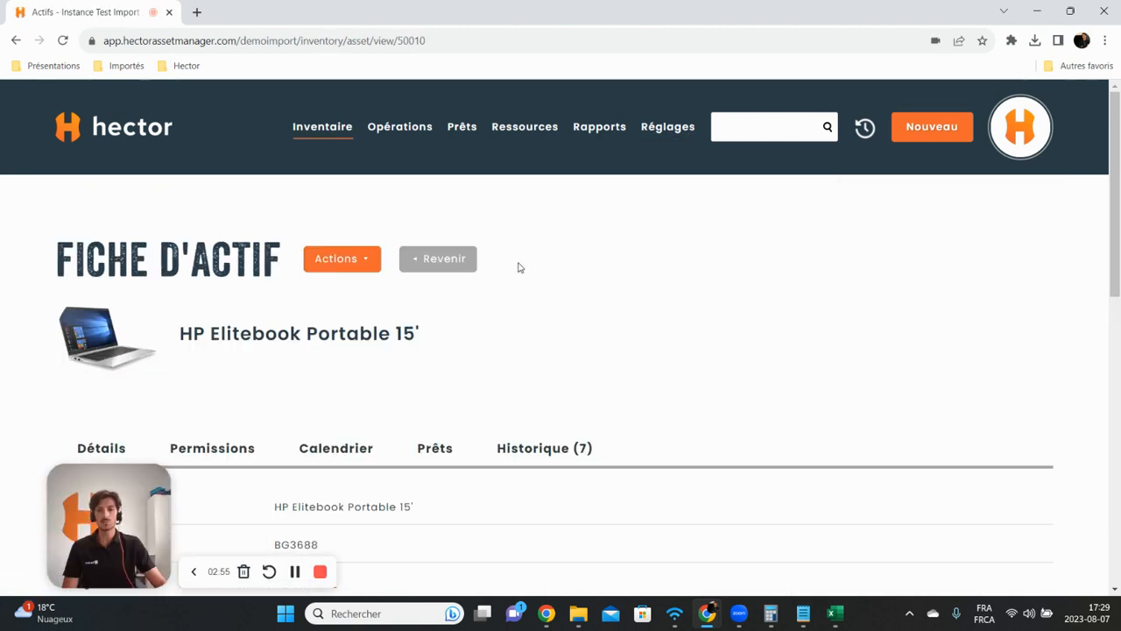
click(341, 258)
click(357, 299)
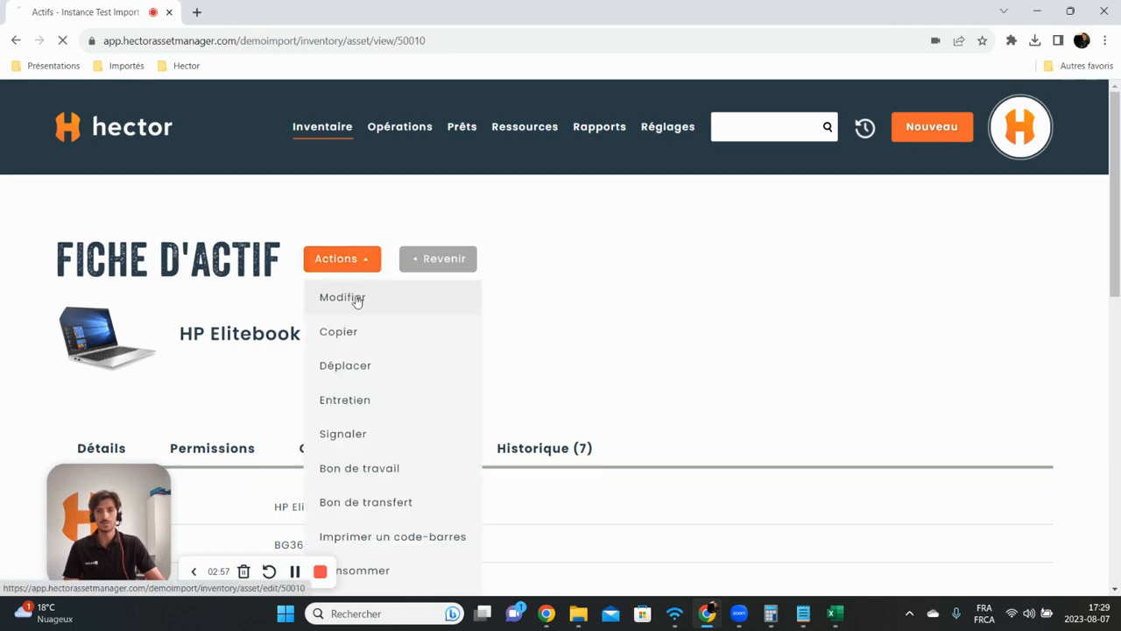
Step: Set the asset's Garantie attribute to 1 année
scroll(451, 279, down, 9)
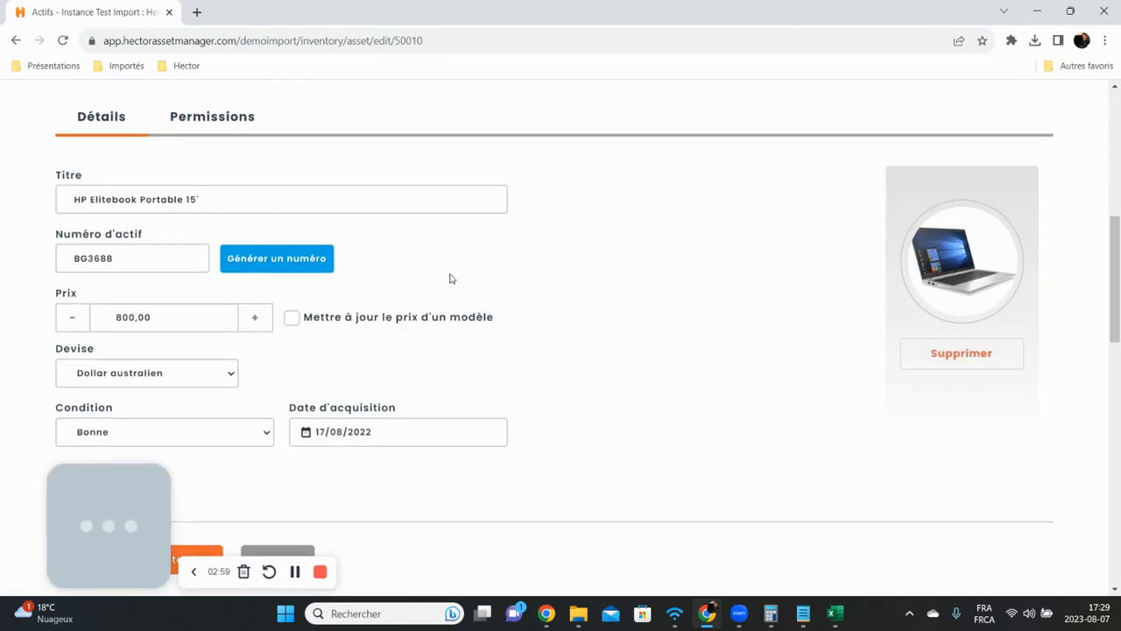
scroll(450, 277, down, 3)
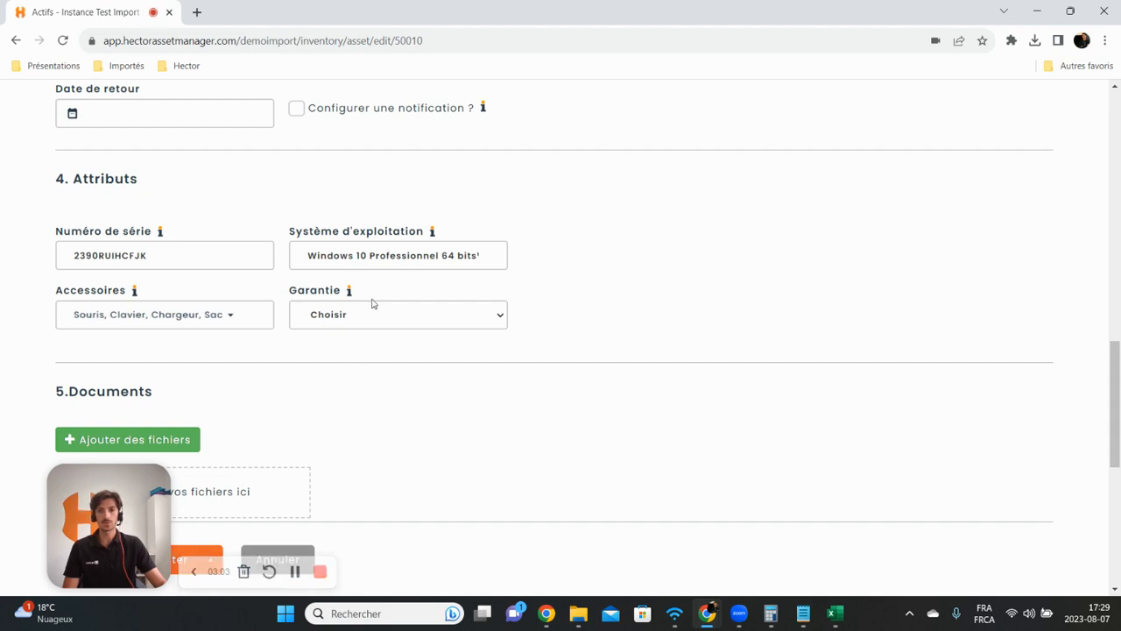
scroll(371, 301, down, 2)
click(373, 181)
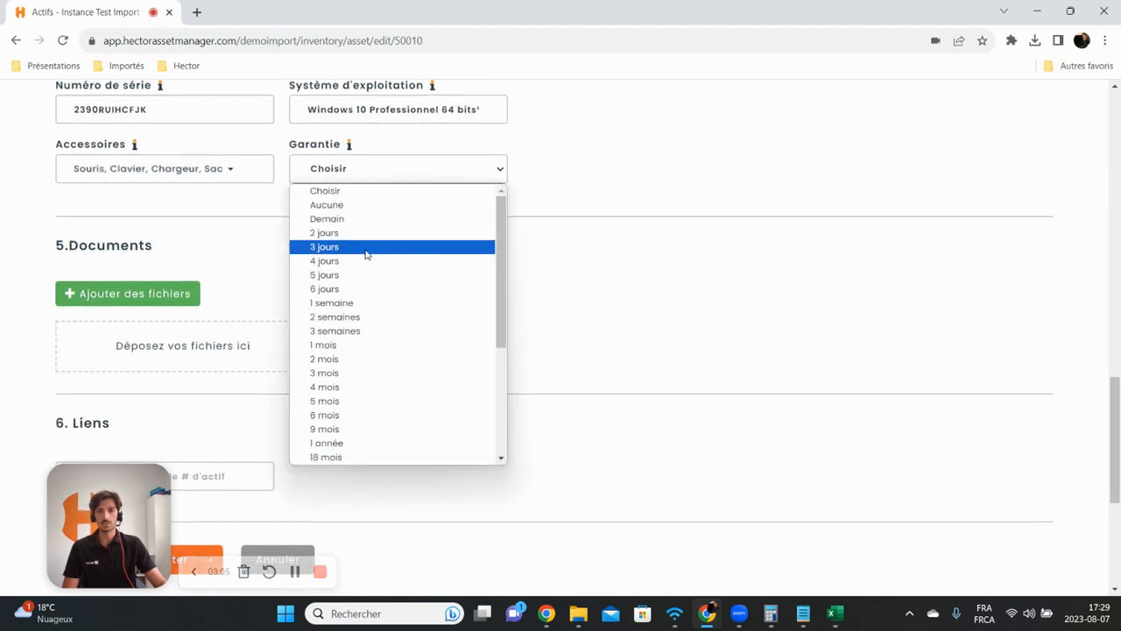
click(370, 443)
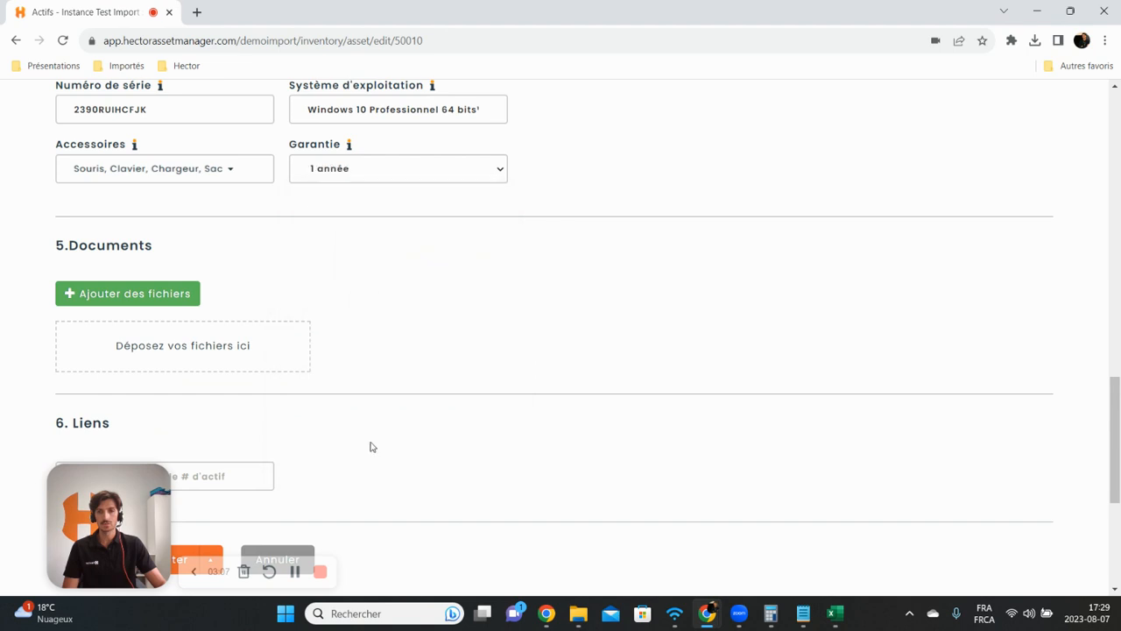
Step: Save the asset's changes and open its details view to check the Garantie field
scroll(313, 342, up, 4)
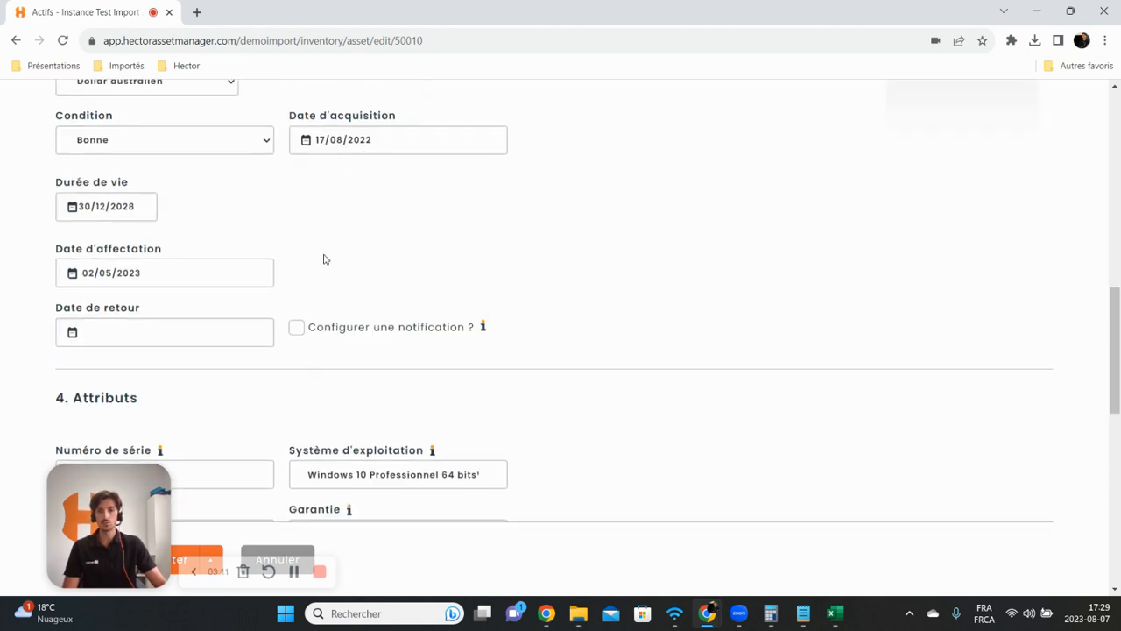
scroll(323, 257, down, 7)
click(211, 450)
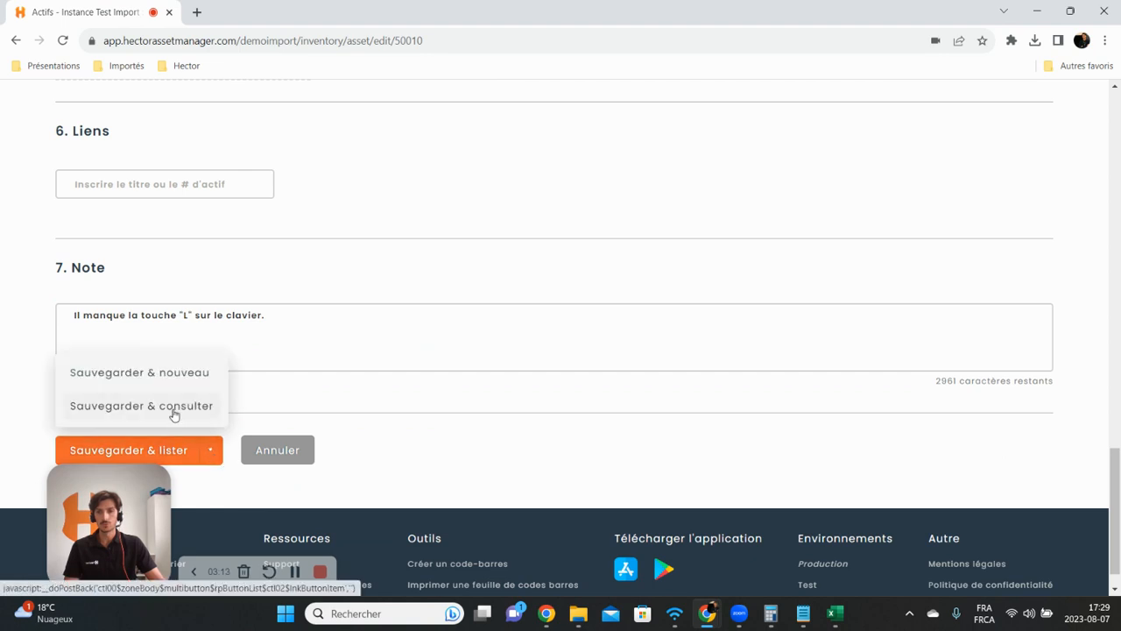
click(208, 410)
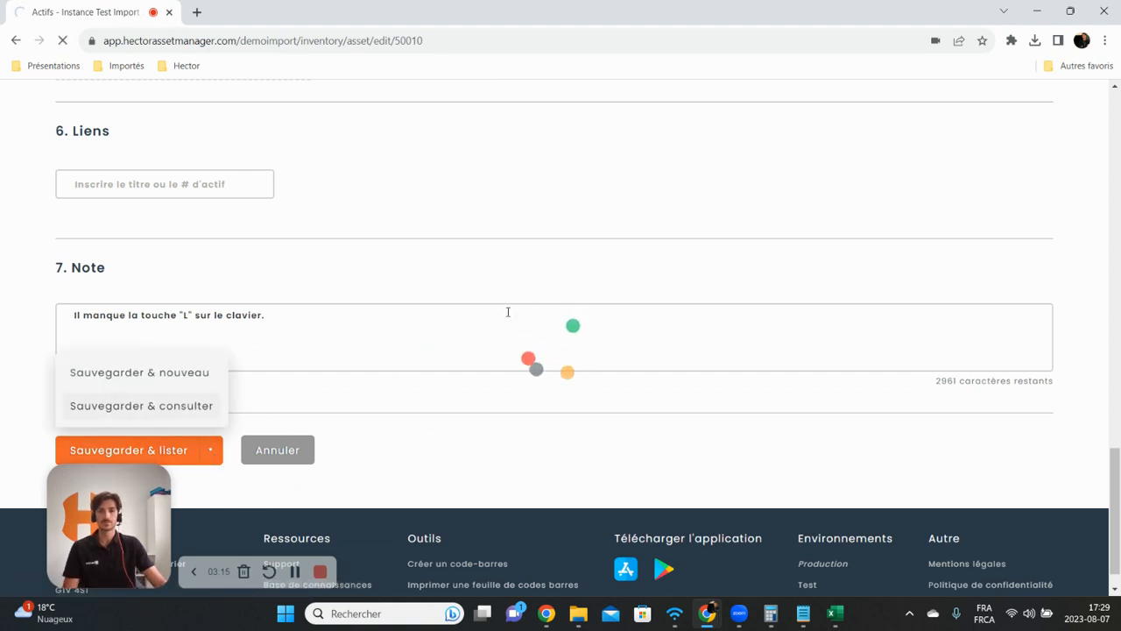
scroll(506, 310, down, 15)
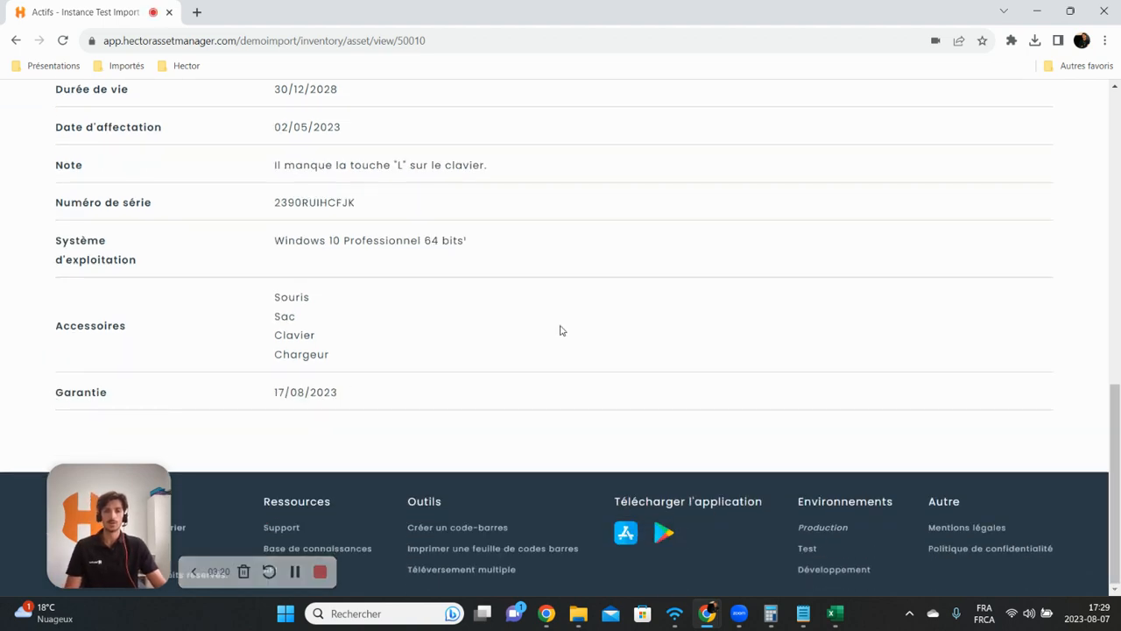
Step: Open the inventory's list of assets
scroll(561, 324, up, 15)
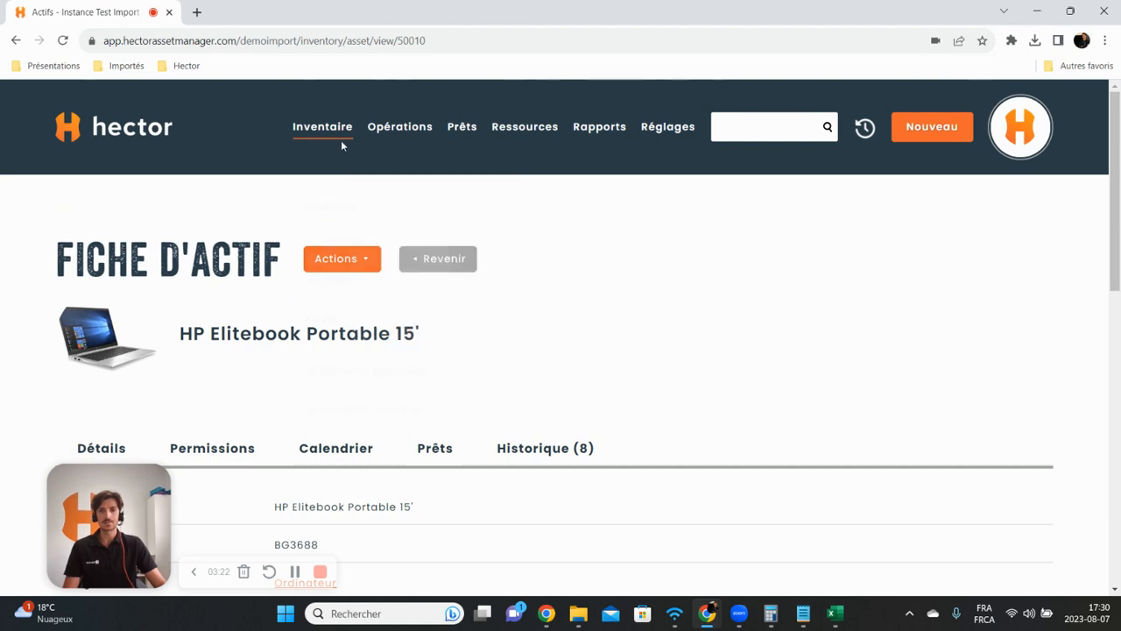
mouse_move(341, 142)
click(335, 319)
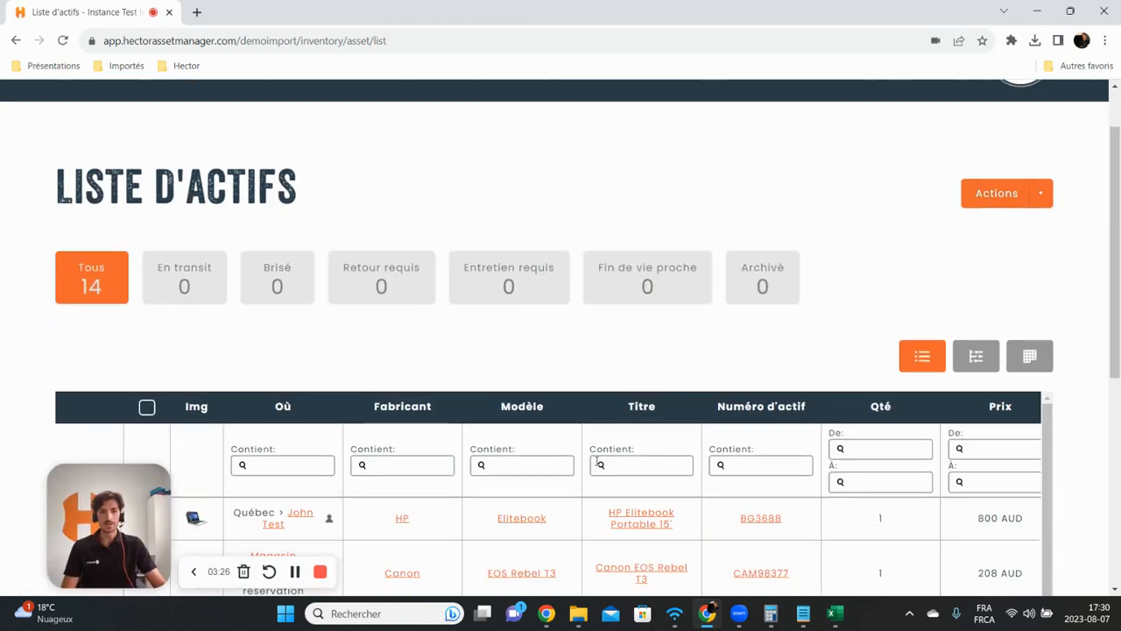
Step: Scroll through the asset list to inspect the Garantie column, then return to the home dashboard
scroll(646, 318, down, 3)
click(652, 321)
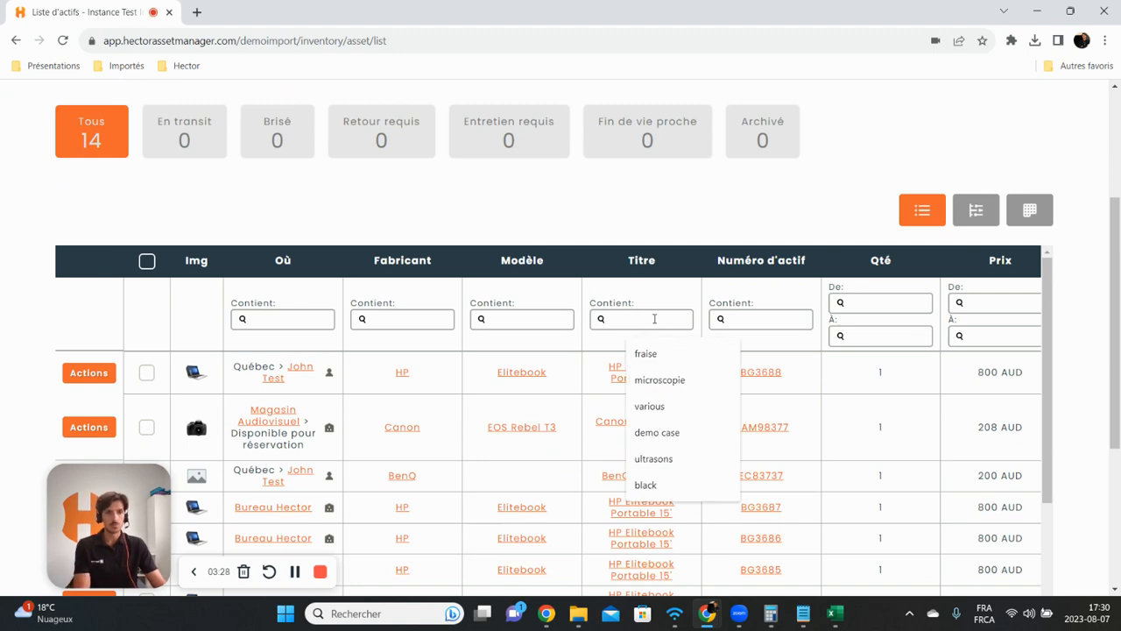
click(801, 369)
scroll(800, 366, right, 8)
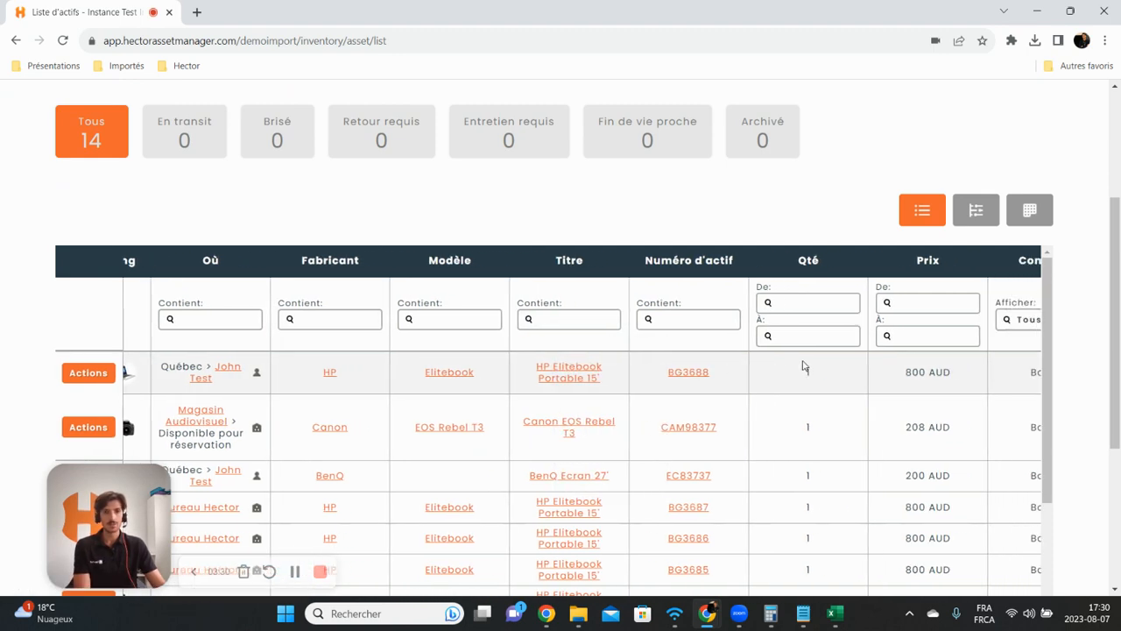
scroll(805, 361, right, 3)
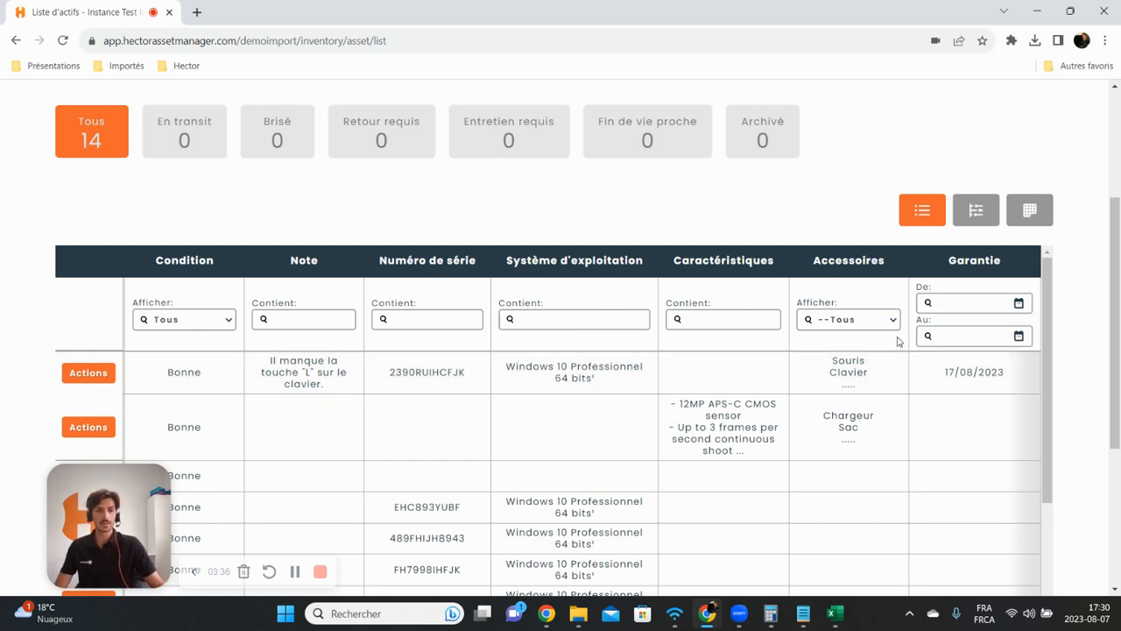
scroll(1069, 269, down, 3)
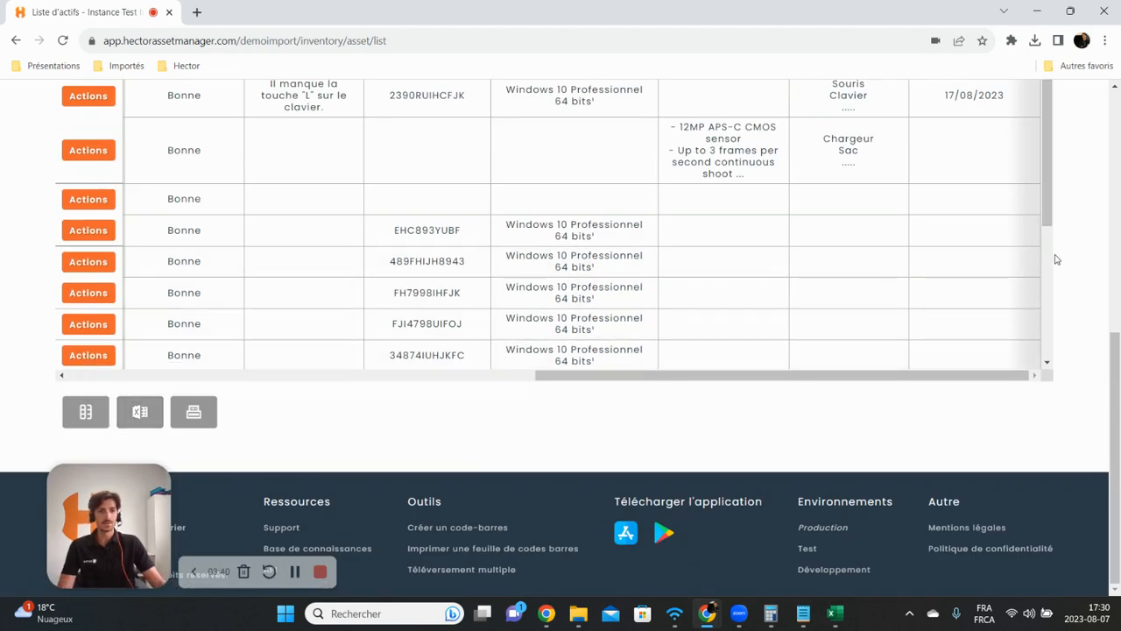
scroll(1056, 259, up, 5)
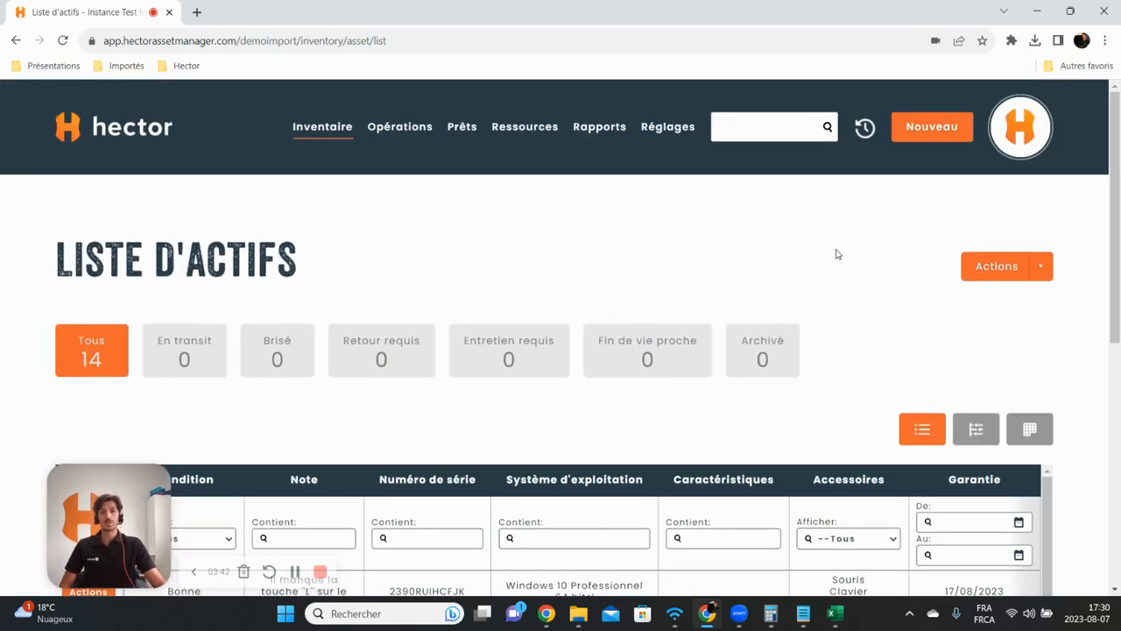
click(142, 130)
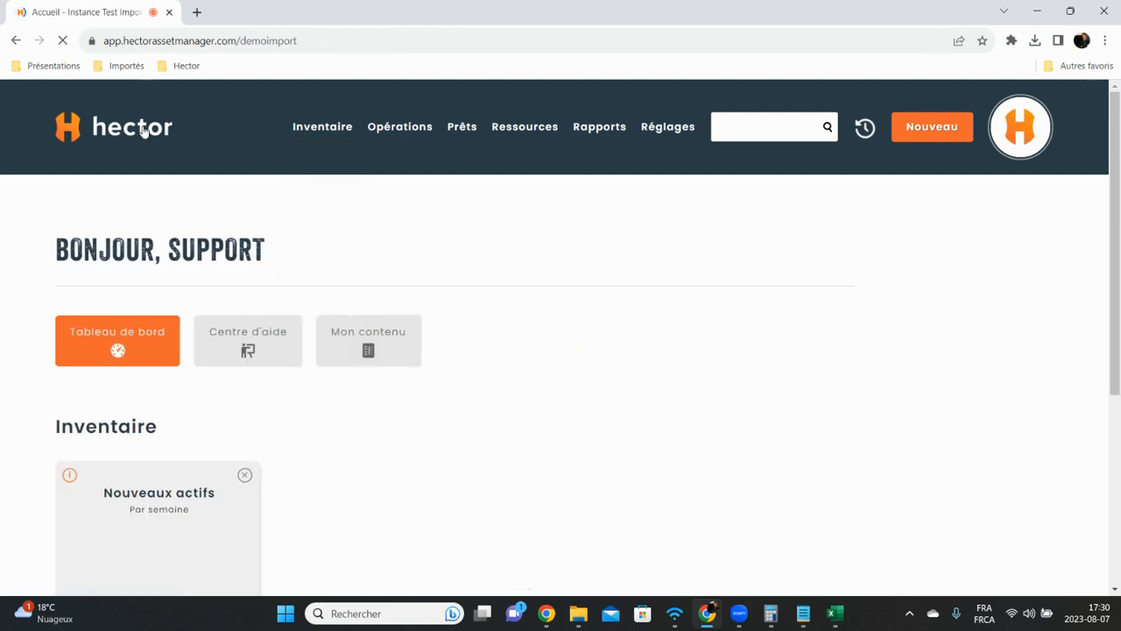